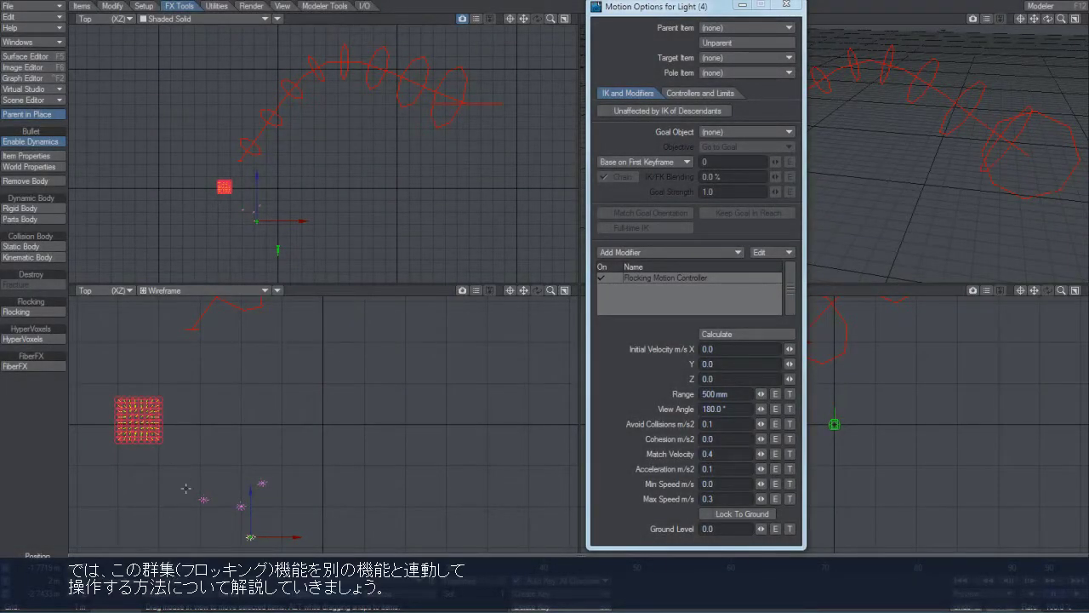
Step: Clear the selected extra lights from the scene in one go and close the light's motion options
right_click_drag(184, 461, 324, 547)
key("Delete")
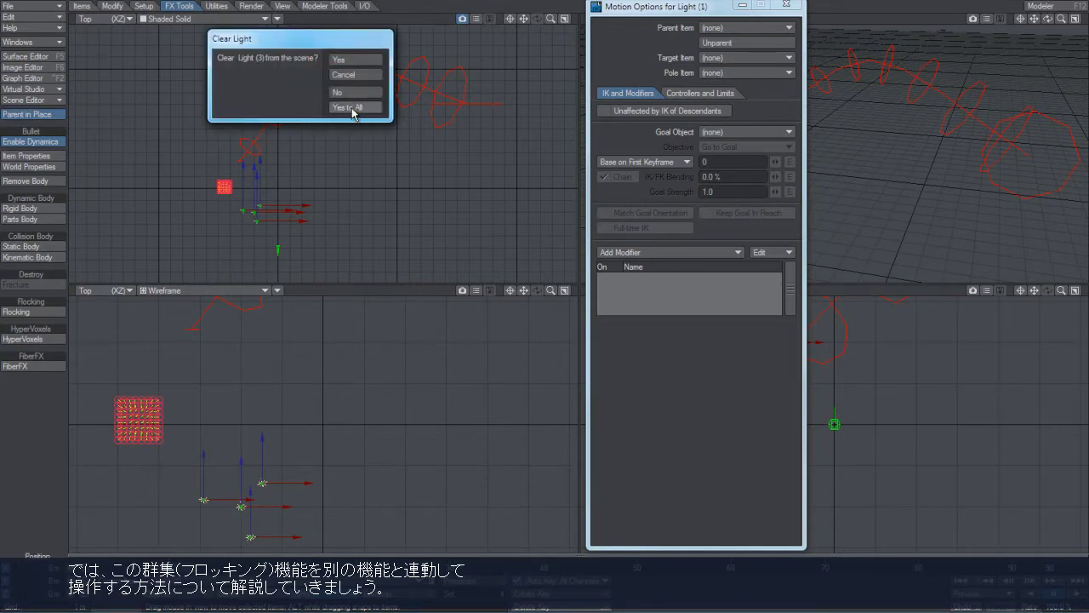
left_click(349, 107)
left_click(398, 59)
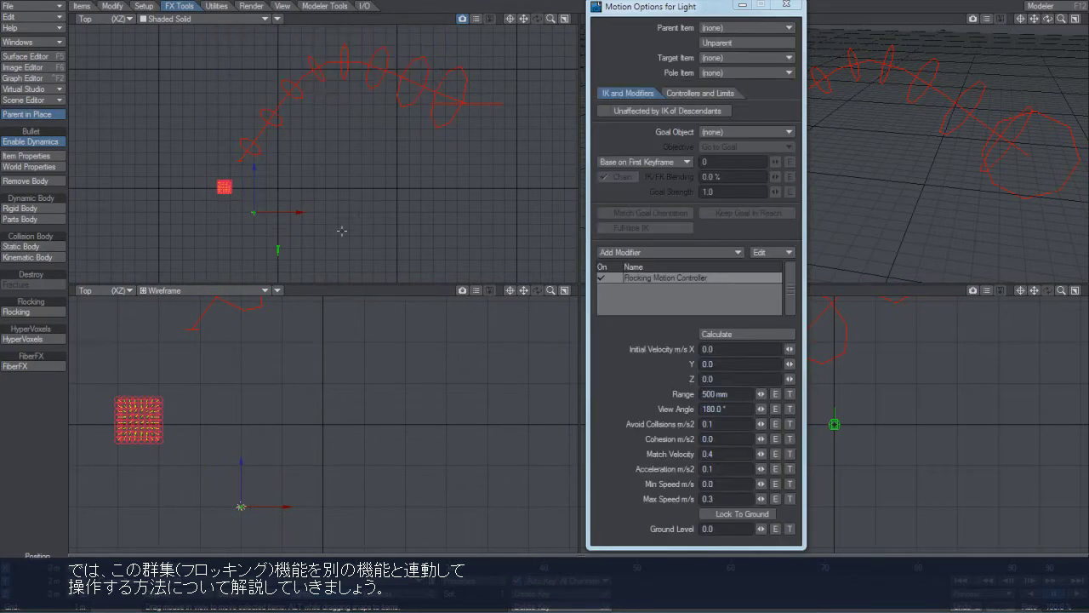
left_click(787, 6)
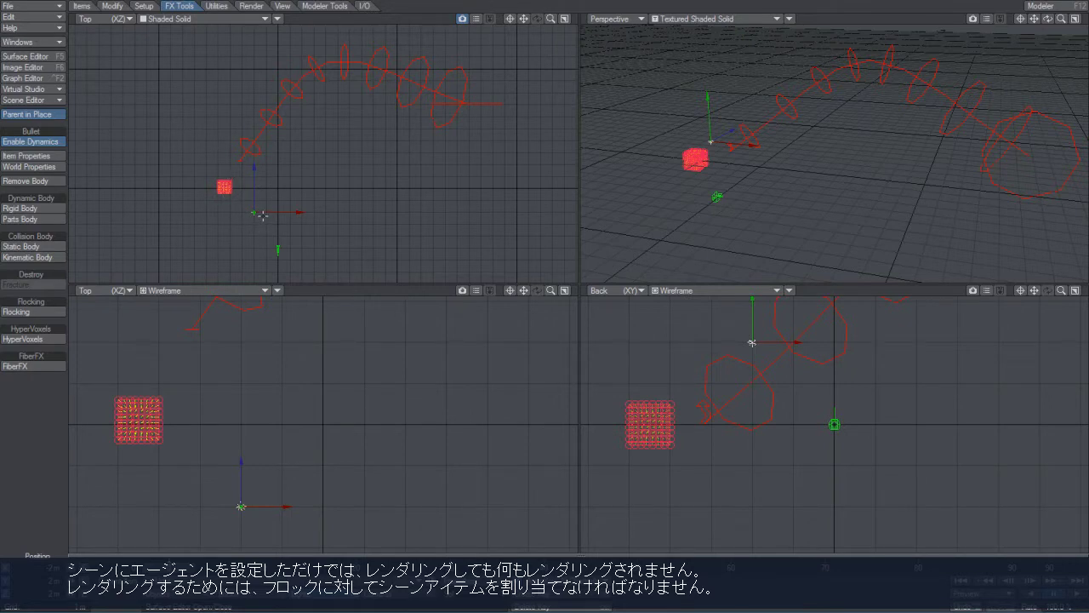
Step: Add an Instance Generator to the new_flock object and open its settings
left_click(34, 43)
left_click(189, 50)
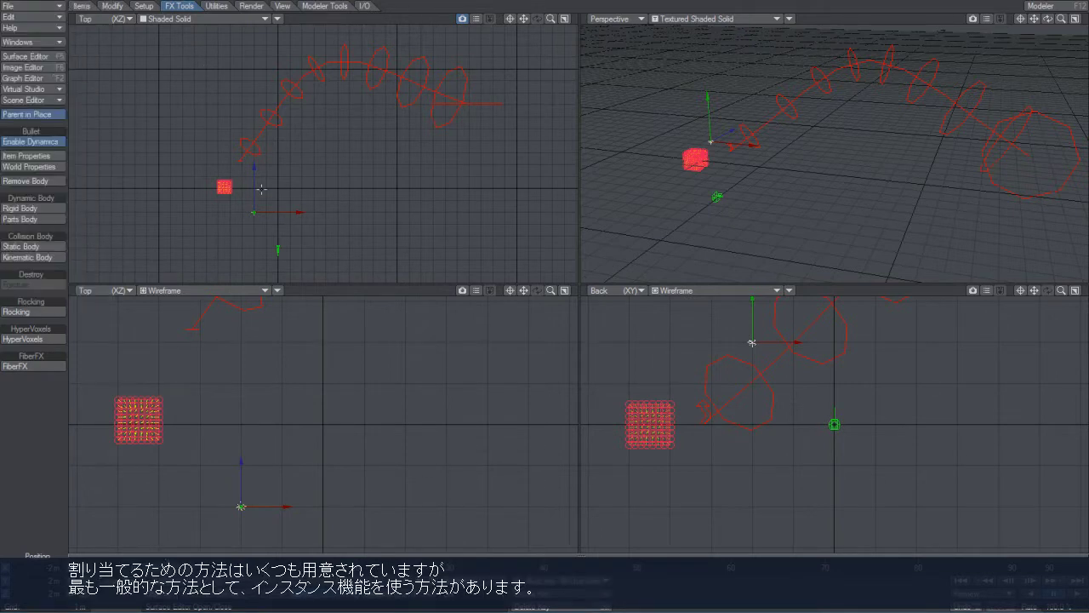
left_click(225, 186)
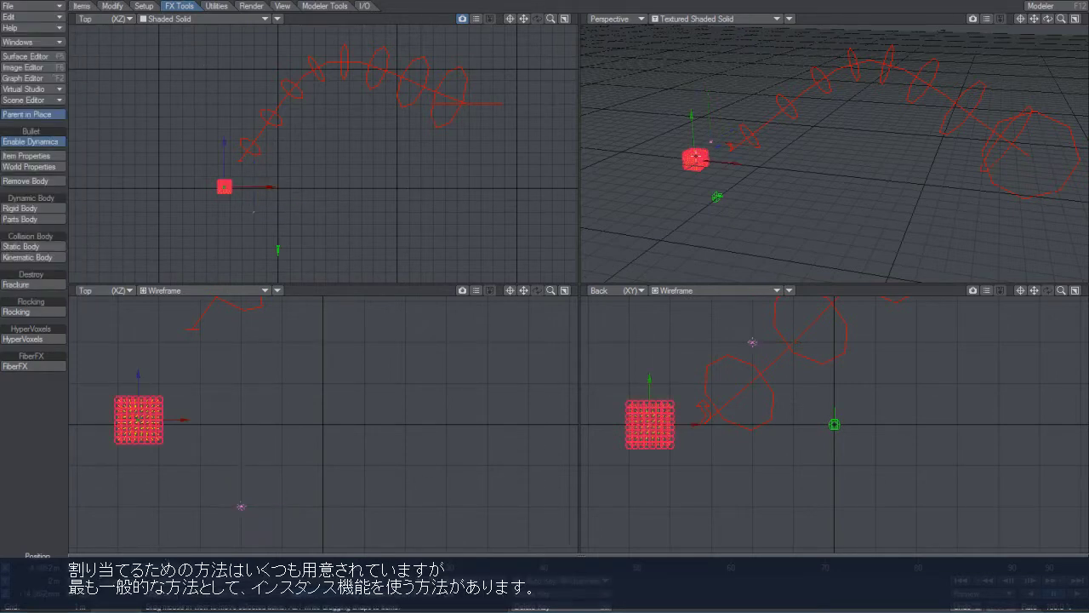
key("p")
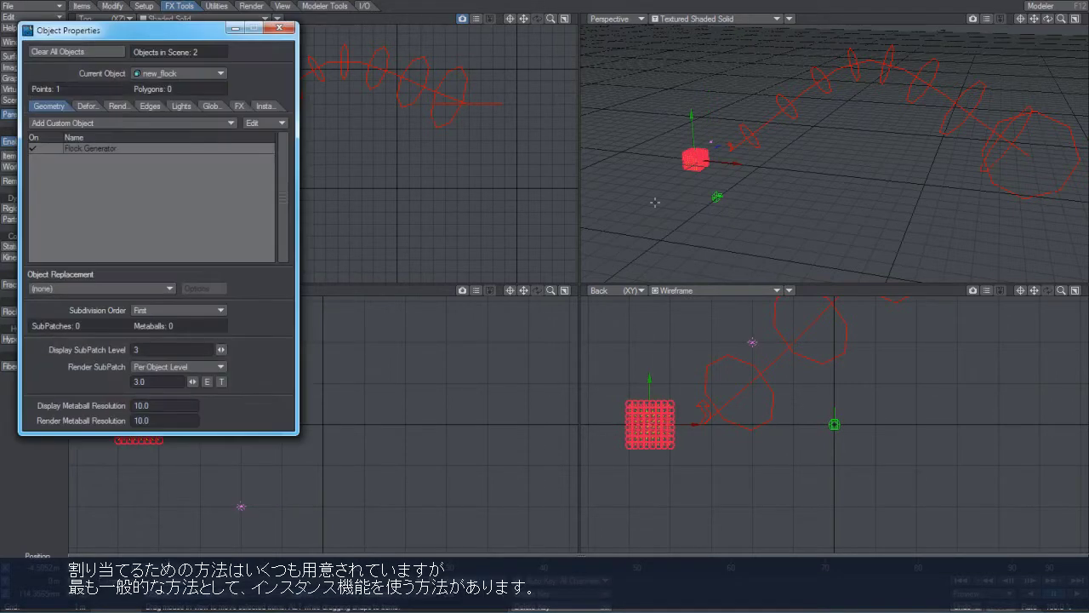
left_click(266, 105)
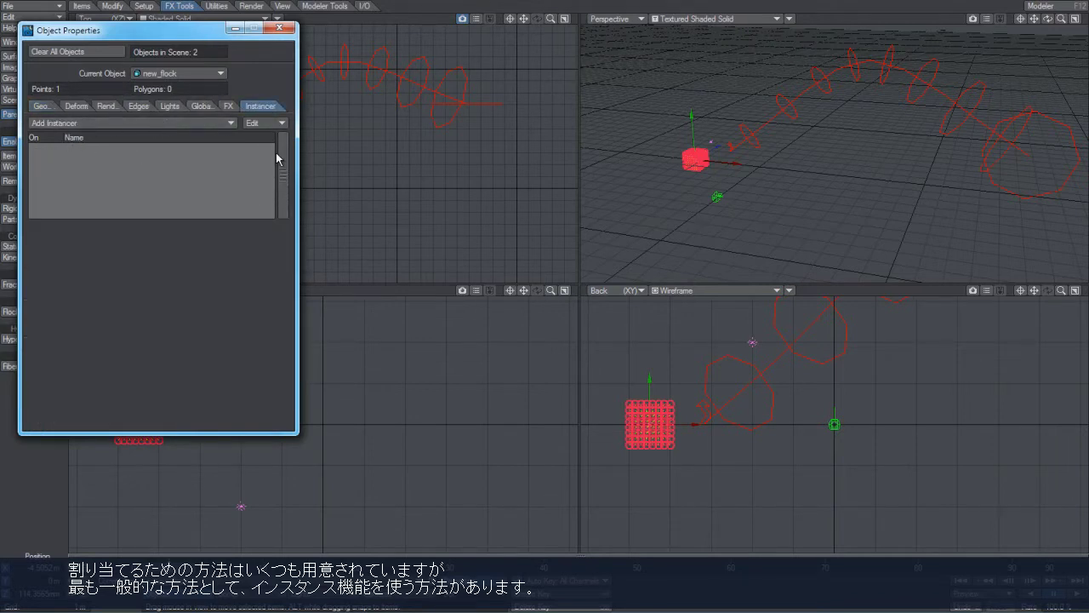
left_click_drag(202, 30, 423, 153)
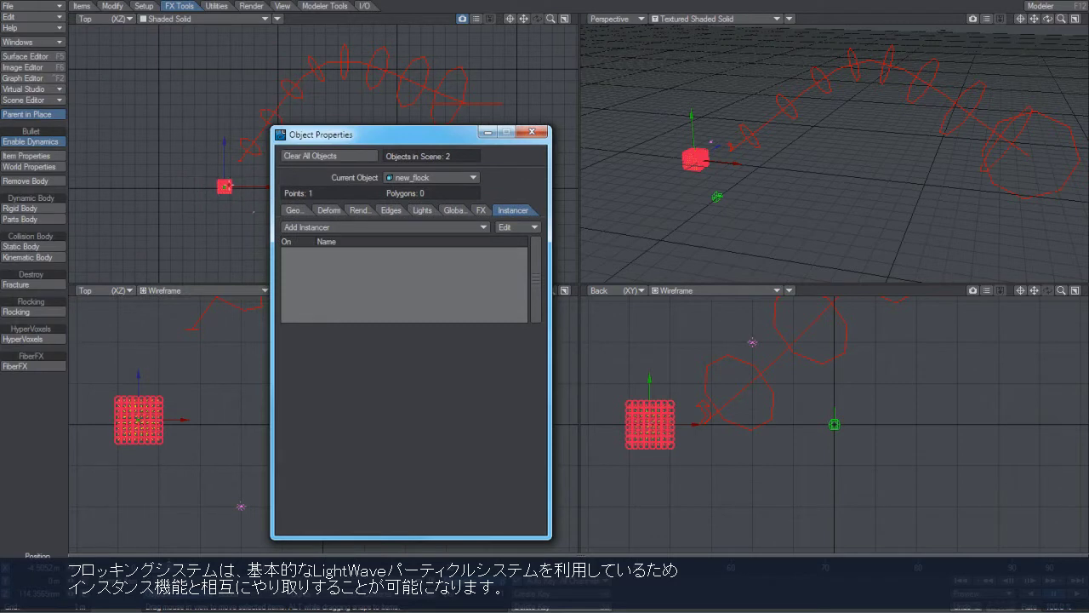
left_click(349, 227)
left_click(358, 230)
double_click(364, 255)
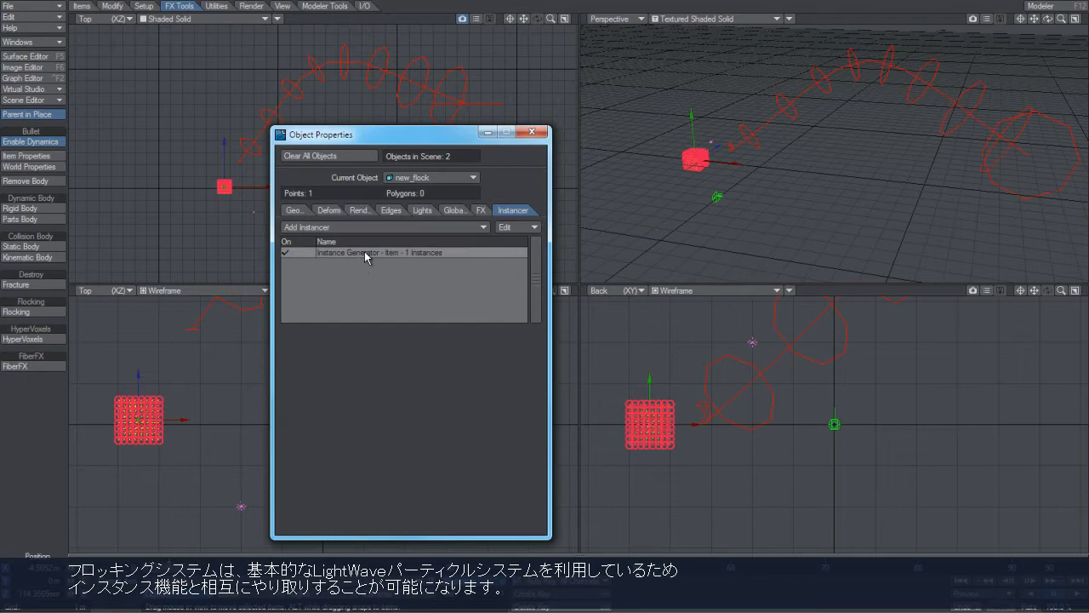
left_click_drag(429, 154, 425, 58)
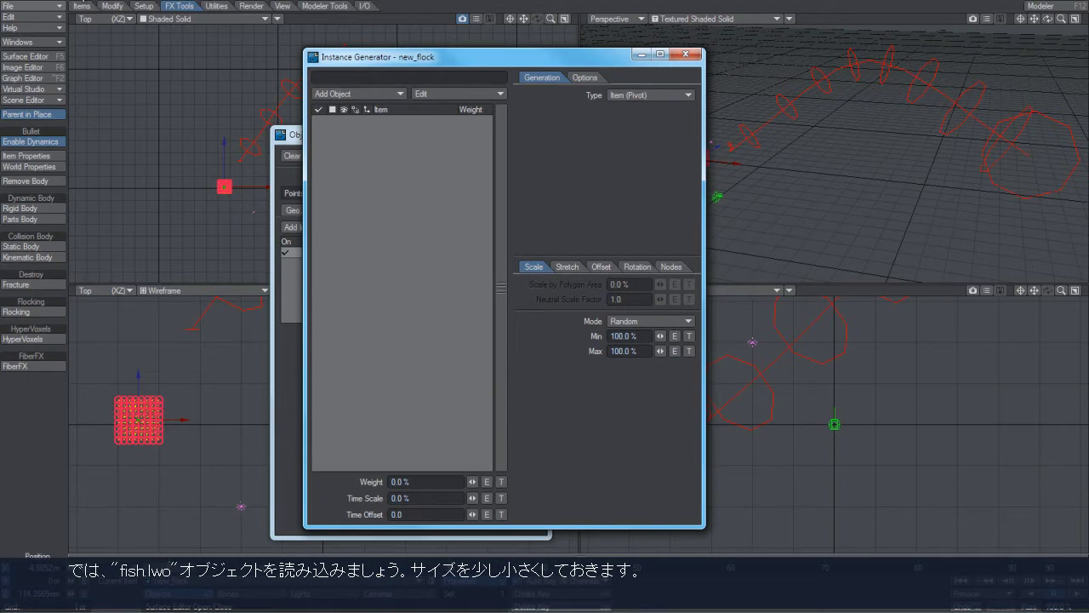
Step: Load the fish.lwo object into the scene and move it away from the origin along the Z axis
left_click(58, 4)
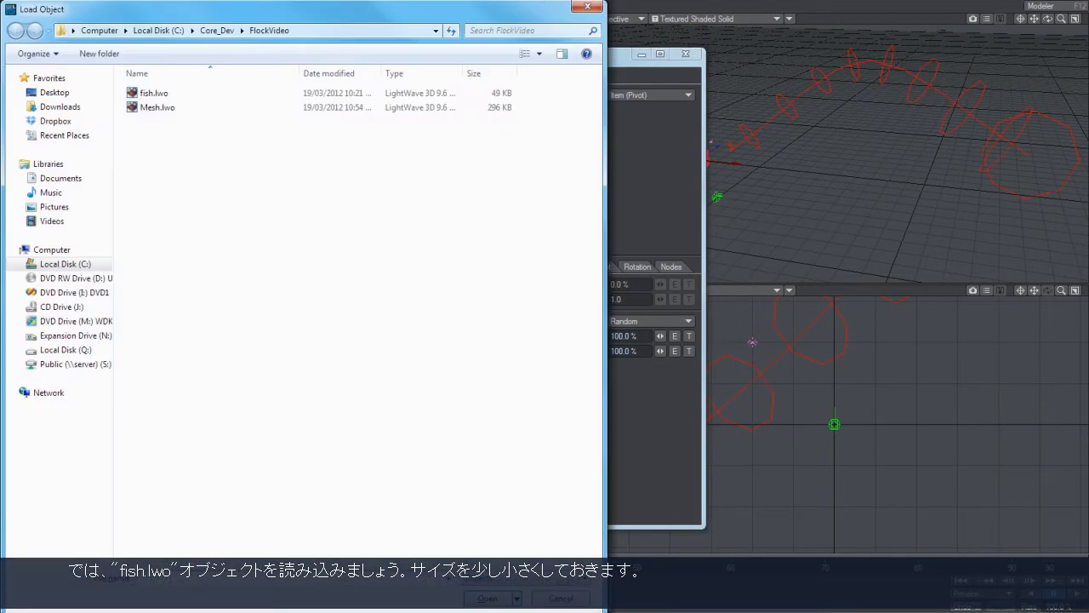
double_click(150, 91)
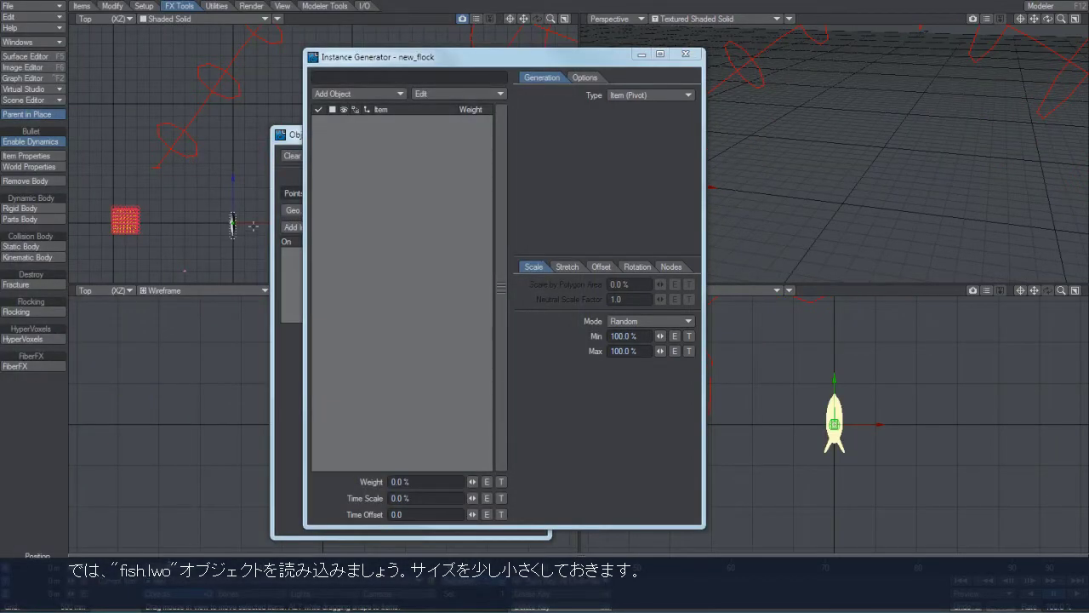
left_click_drag(249, 199, 250, 243)
Step: Scale the fish object down to a noticeably smaller size
left_click(153, 237)
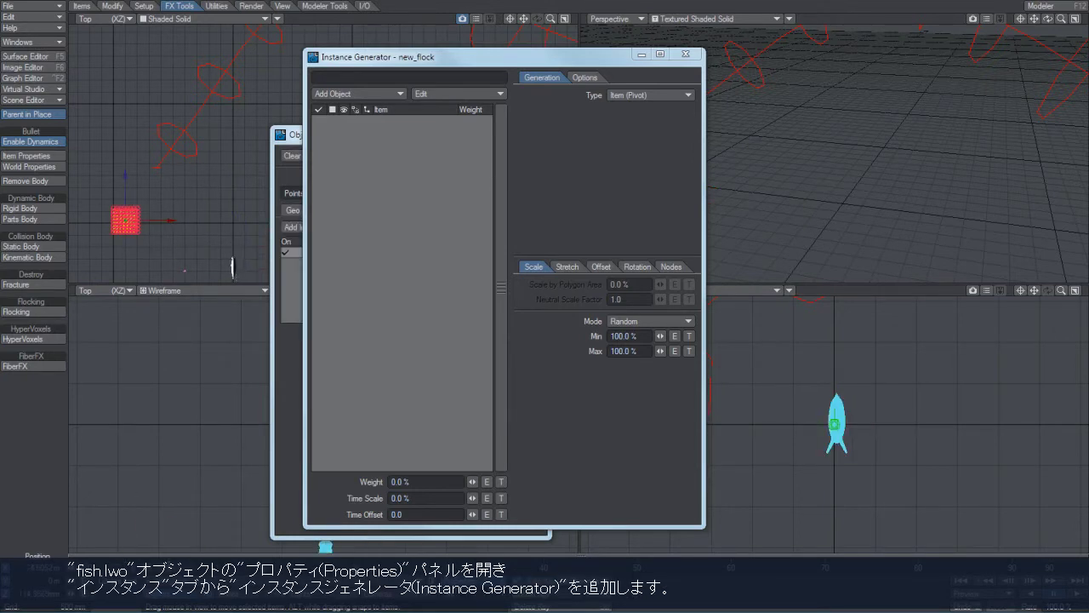
key("Down")
key("shift+h")
left_click_drag(260, 214, 213, 214)
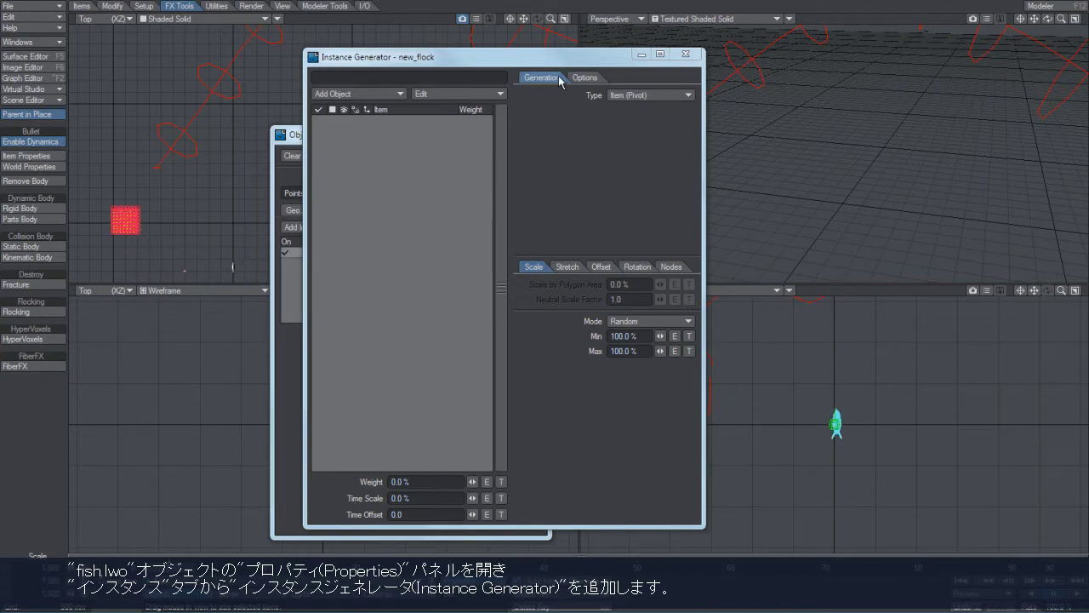
Step: Add the fish object to new_flock's Instance Generator and set its coordinate system to Local
left_click(291, 136)
left_click(532, 132)
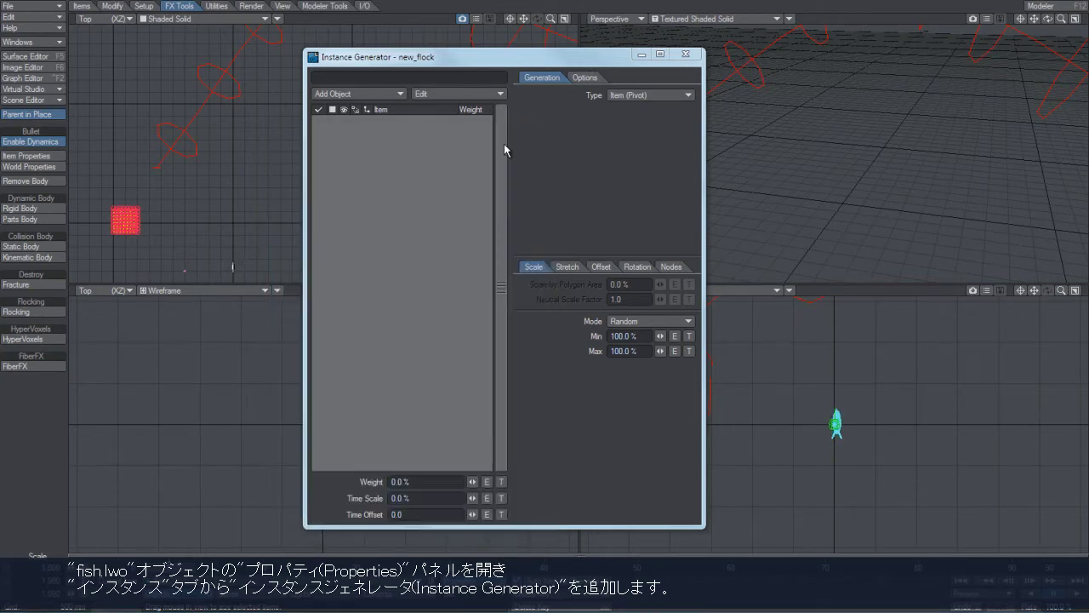
left_click(652, 94)
left_click(395, 96)
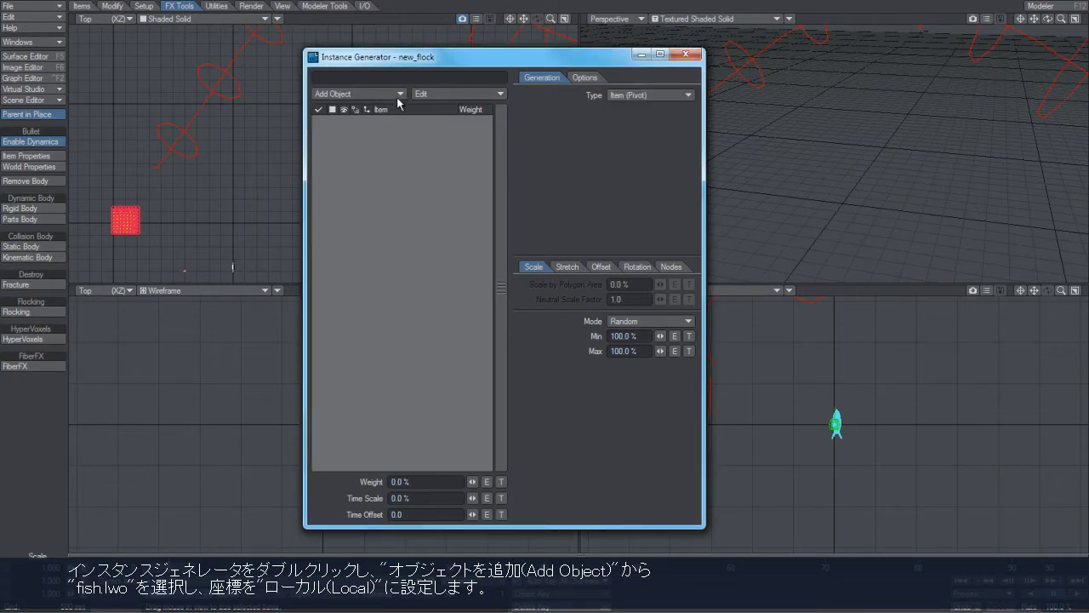
left_click(373, 114)
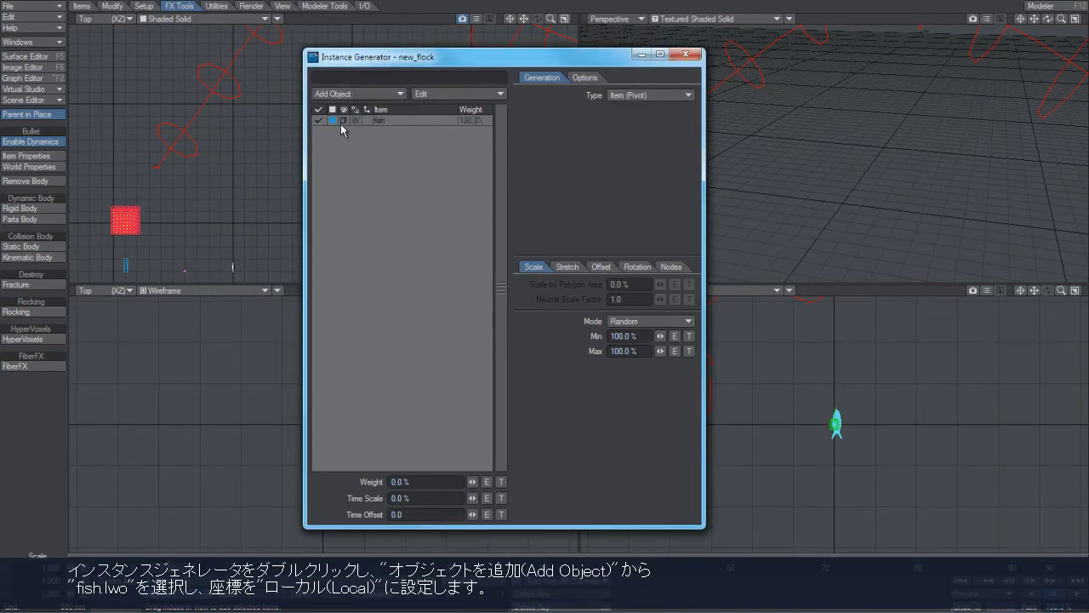
left_click(354, 121)
left_click(352, 127)
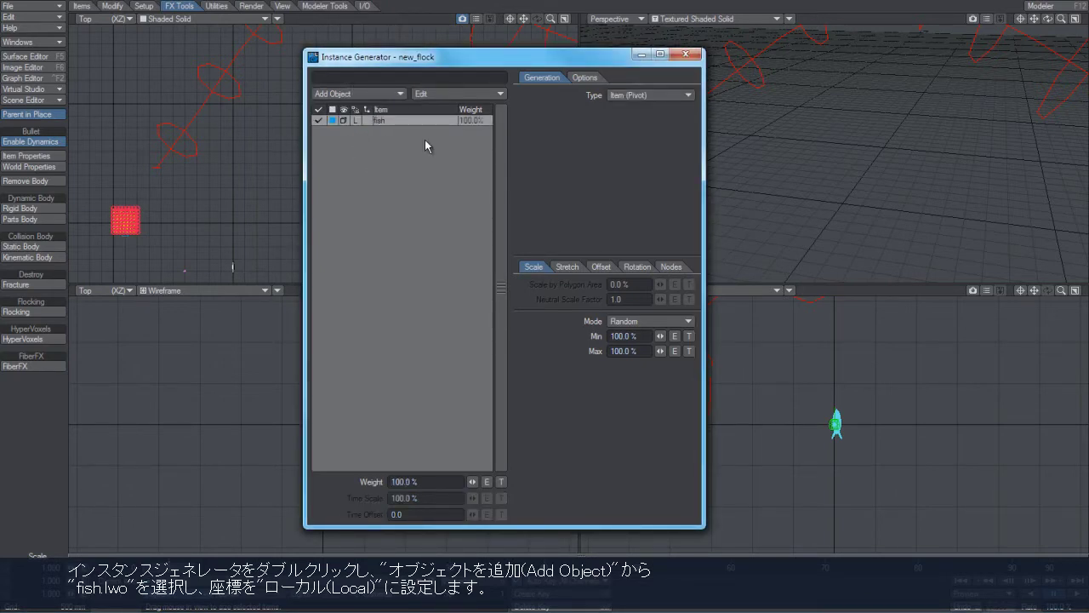
Step: Set the instance generation type to Particles so the fish is applied to every flock agent
left_click(640, 95)
left_click(634, 121)
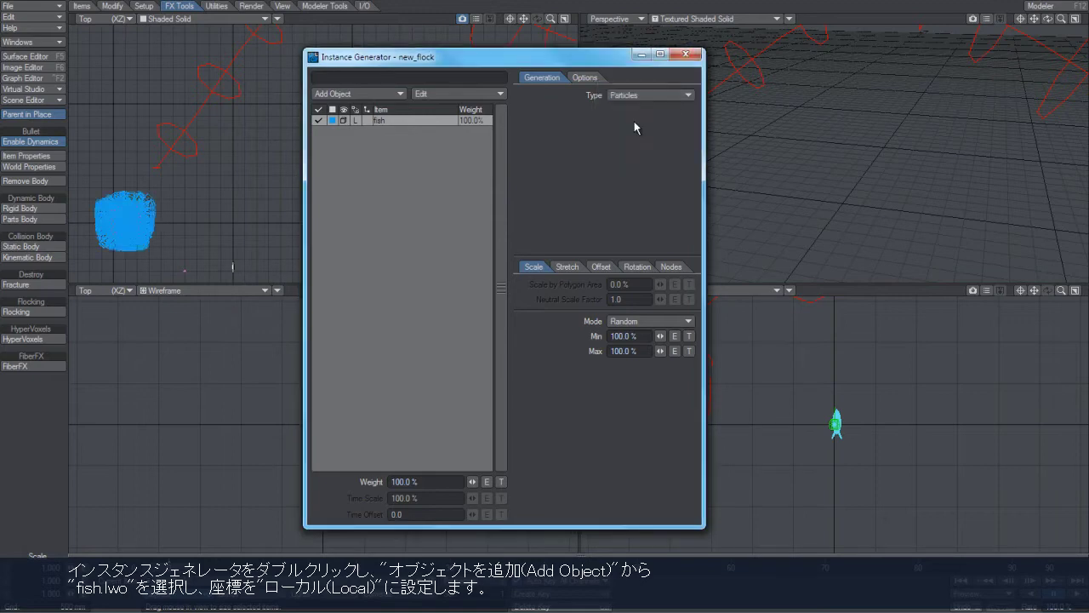
left_click_drag(461, 60, 855, 374)
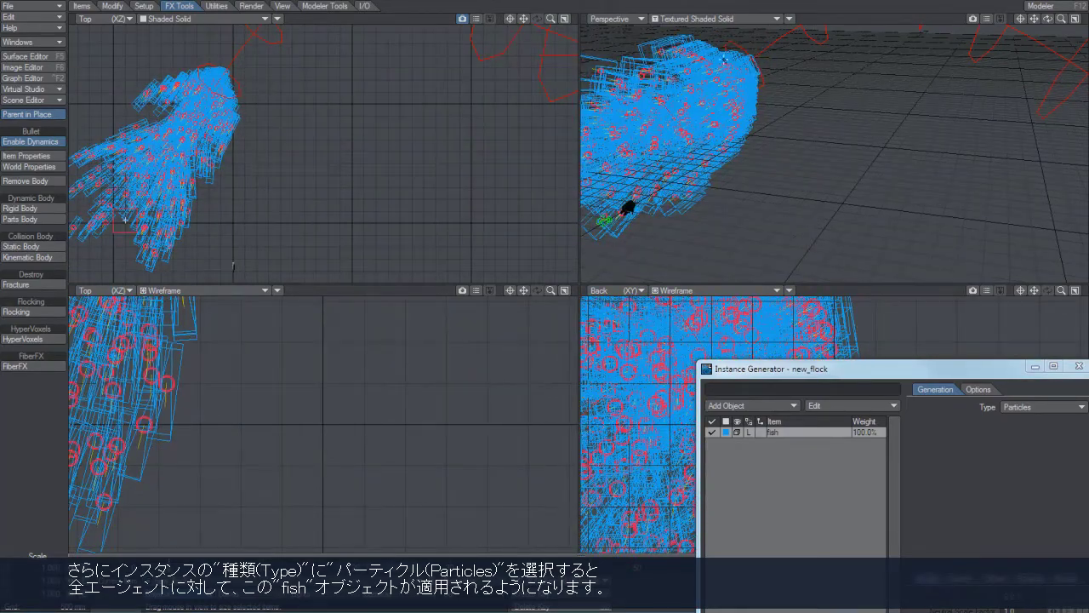
Step: Display the fish instances as Shaded Solid and turn on the headlight in the perspective view
left_click(738, 433)
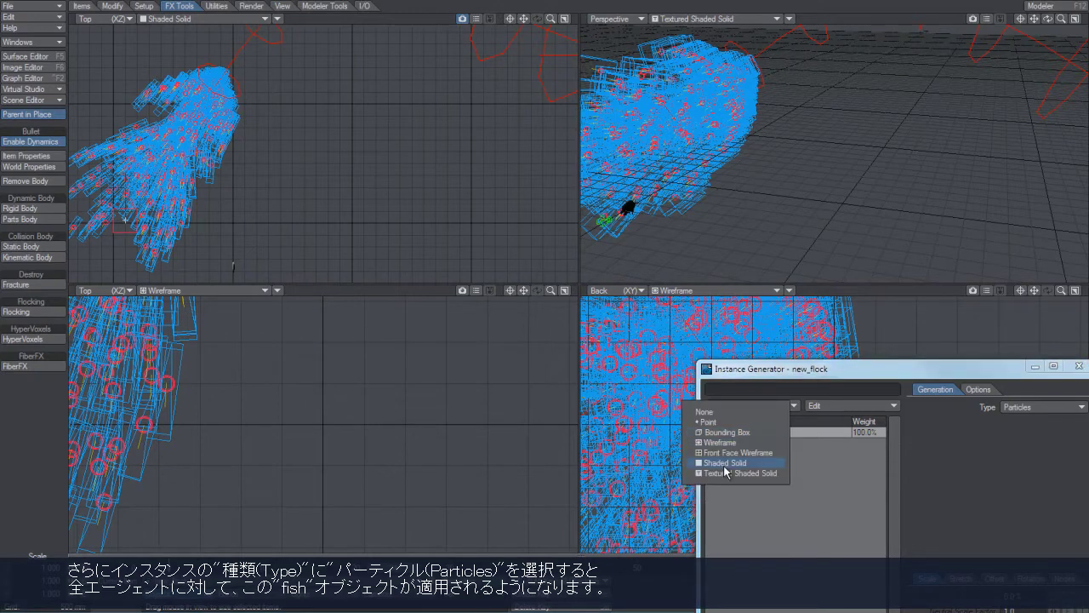
left_click(728, 468)
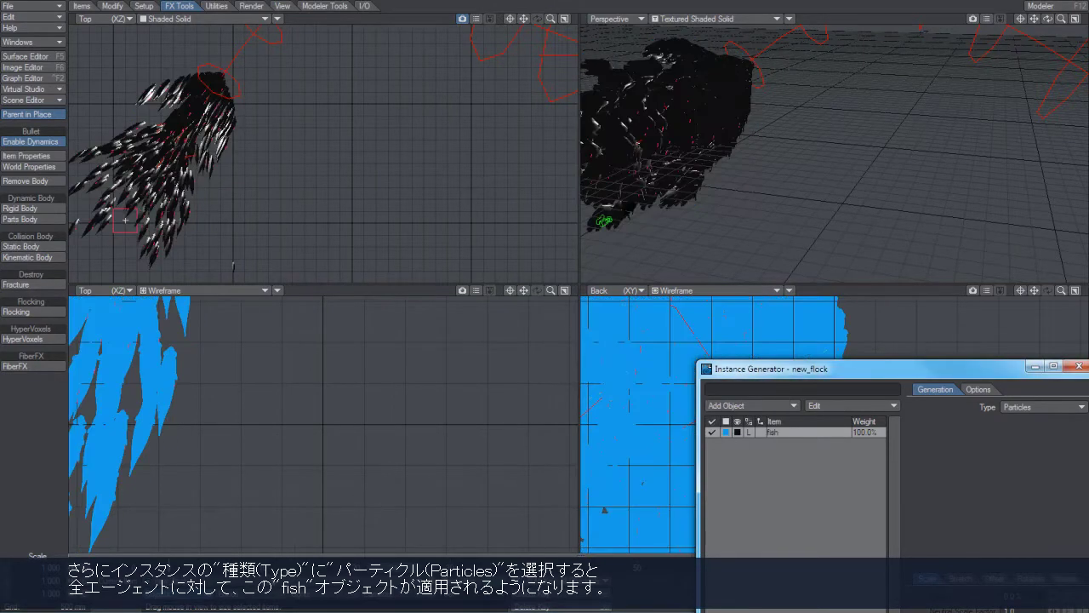
left_click(788, 19)
left_click(791, 89)
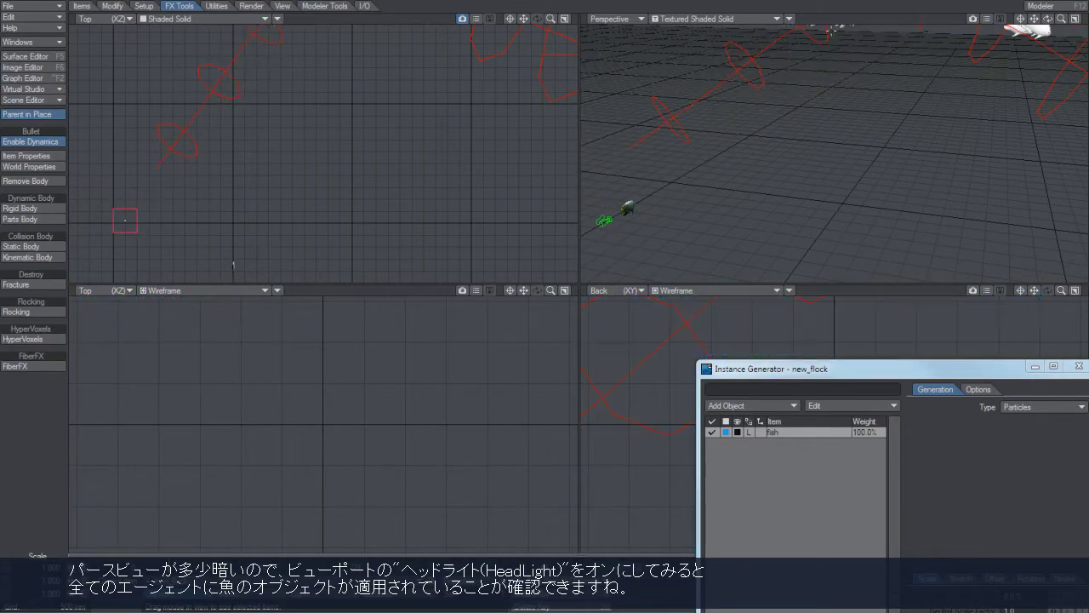
left_click_drag(1062, 19, 862, 113)
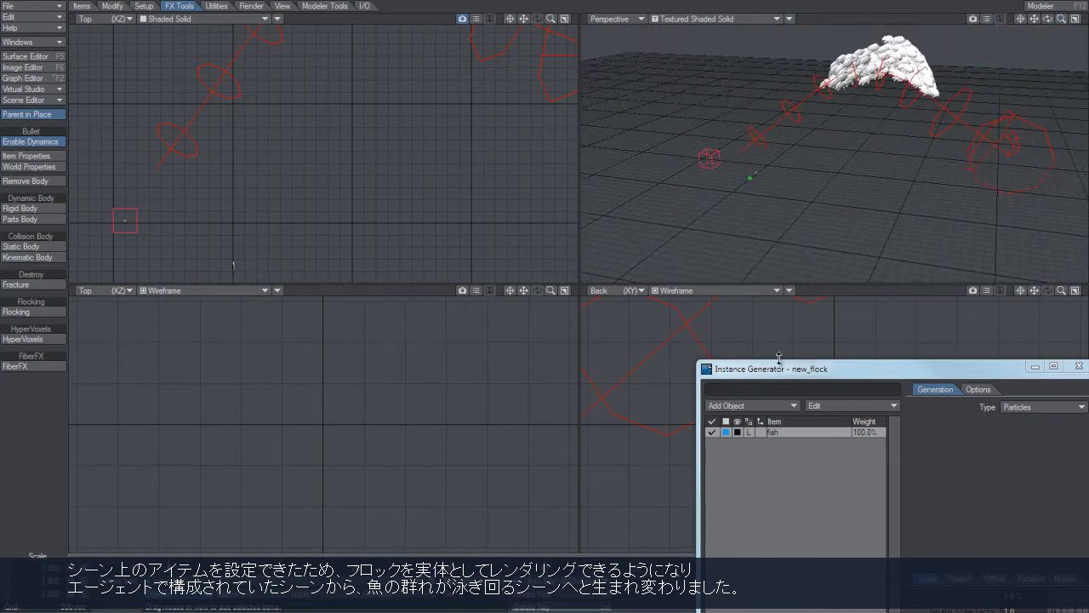
Step: Scrub through the fish school's animation and disable the Instance Generator on new_flock
left_click_drag(817, 382, 53, 315)
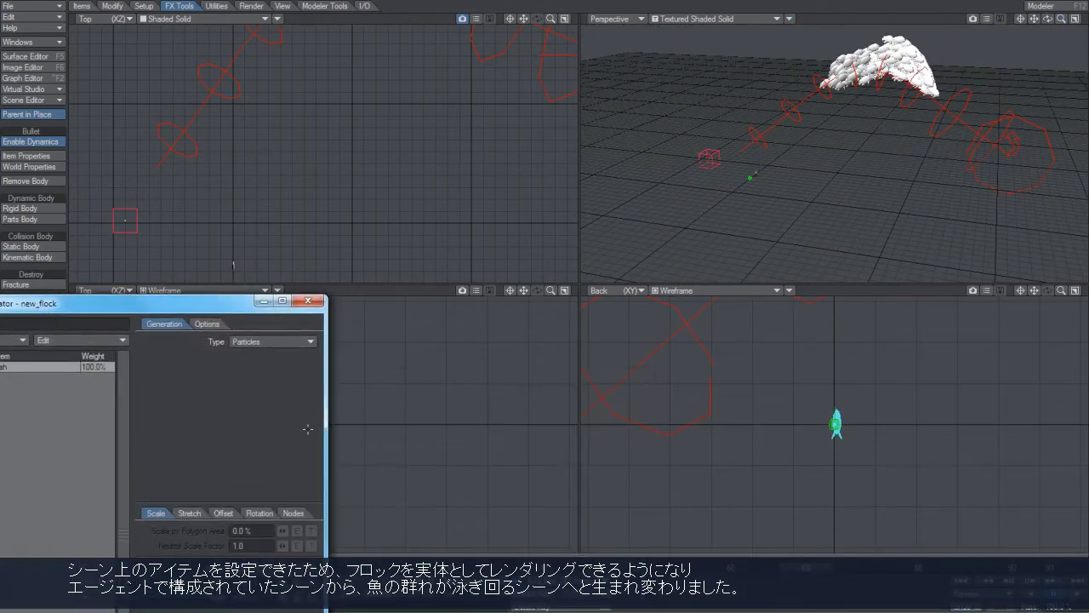
left_click_drag(801, 566, 443, 566)
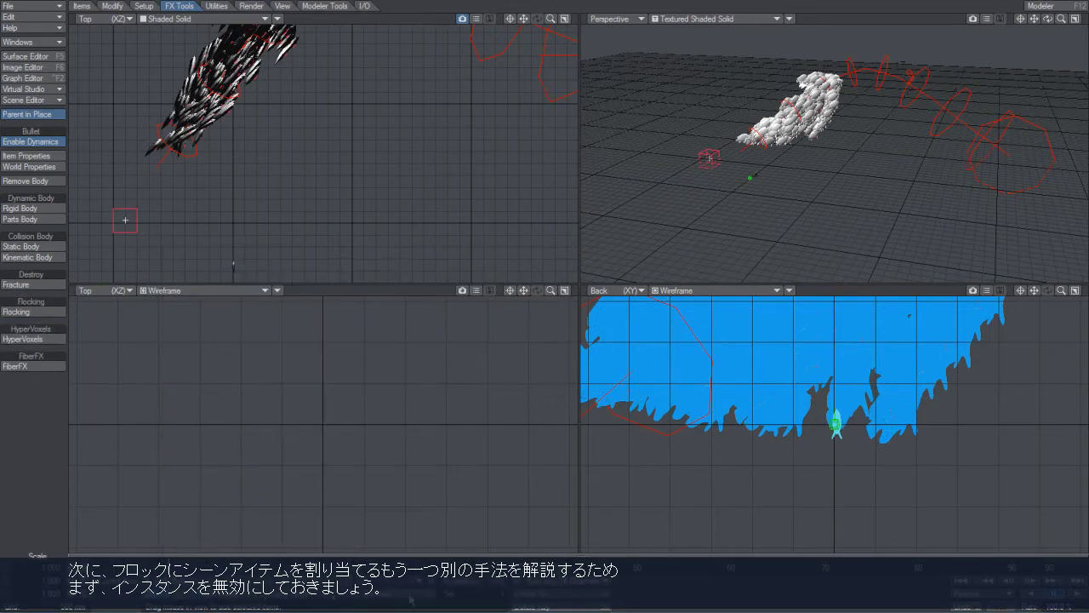
key("p")
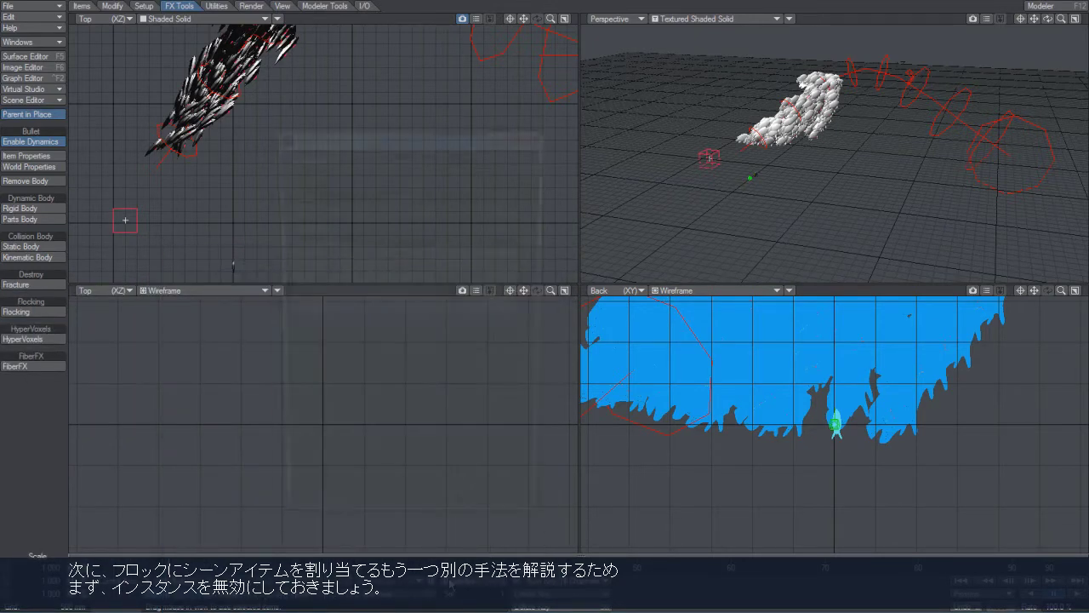
left_click(285, 253)
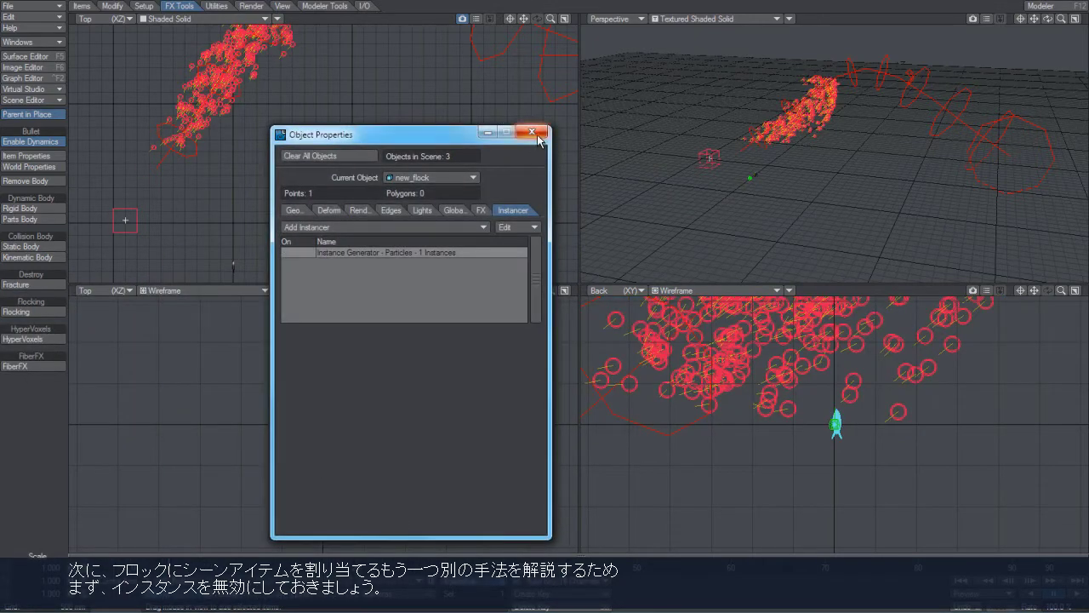
left_click(532, 132)
Step: Add a HyperVoxels volumetric through the Volumetrics and Fog Options and open its settings
left_click(34, 42)
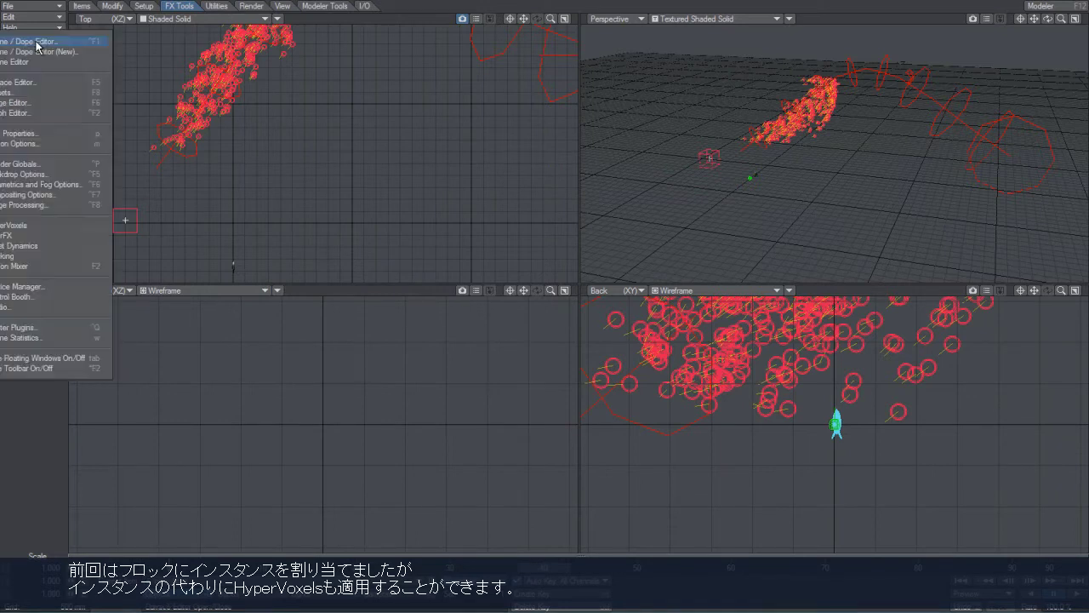
left_click(39, 184)
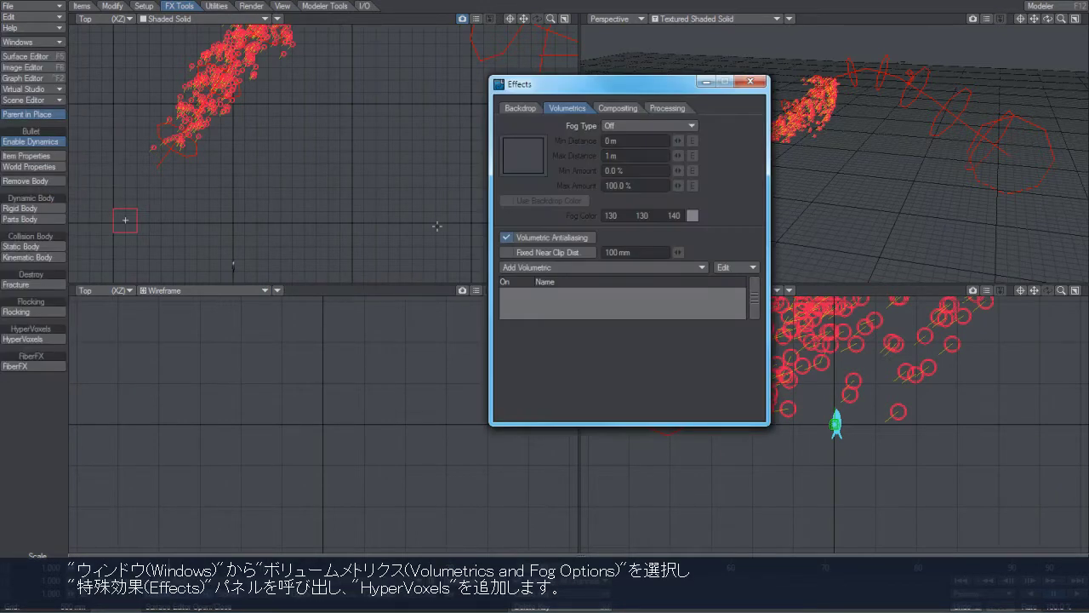
left_click(517, 267)
left_click(560, 277)
double_click(569, 298)
Step: Activate HyperVoxels for the new_flock object and close the Effects window
left_click(420, 226)
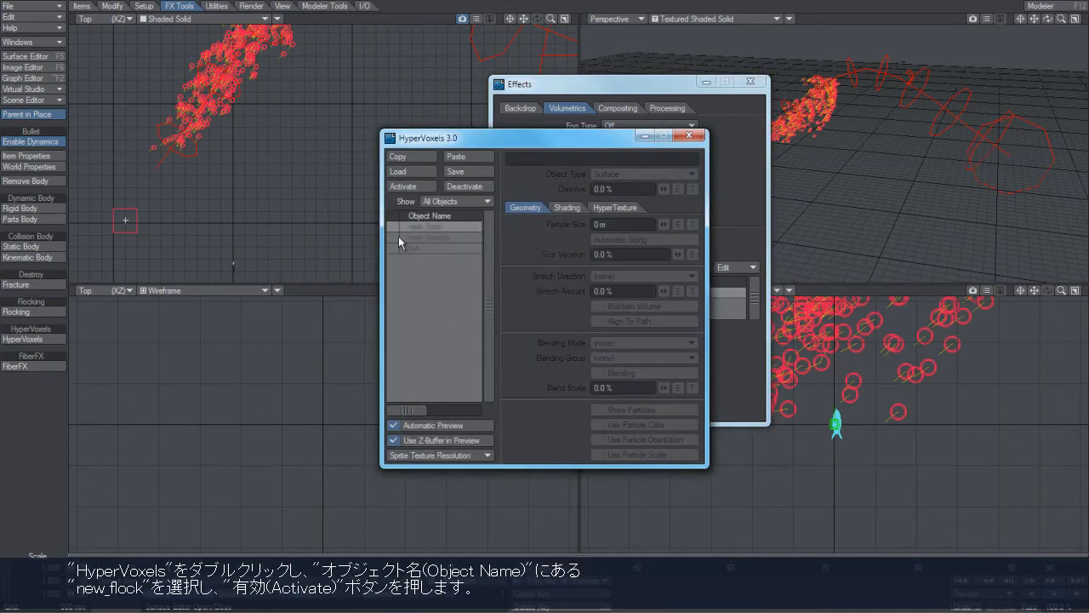
left_click(403, 186)
left_click_drag(595, 142, 390, 188)
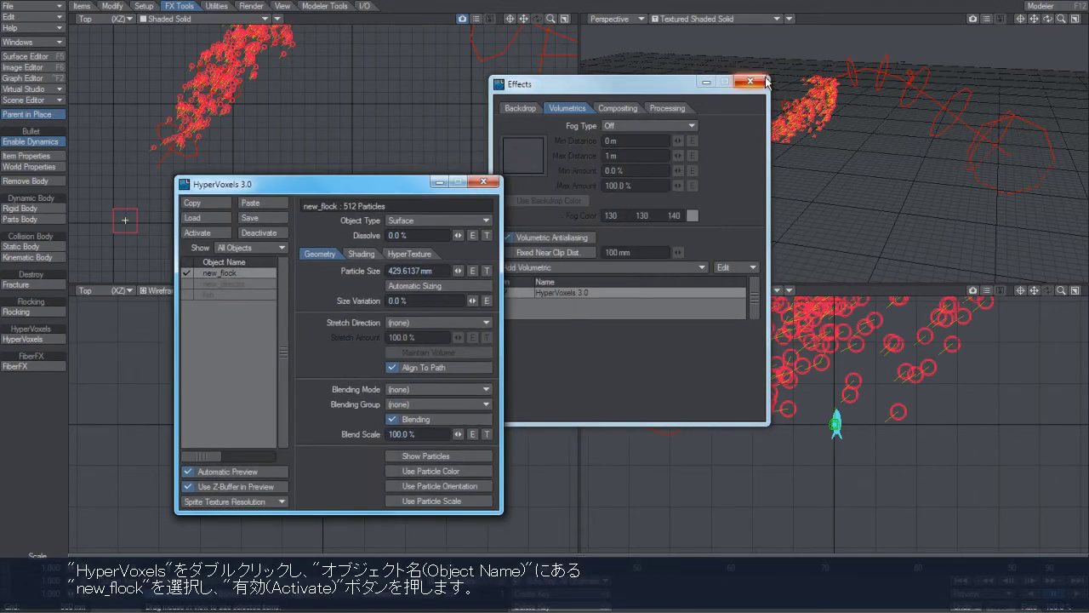
left_click(750, 81)
Step: Set the perspective viewport's rendering style to VPR
left_click(693, 19)
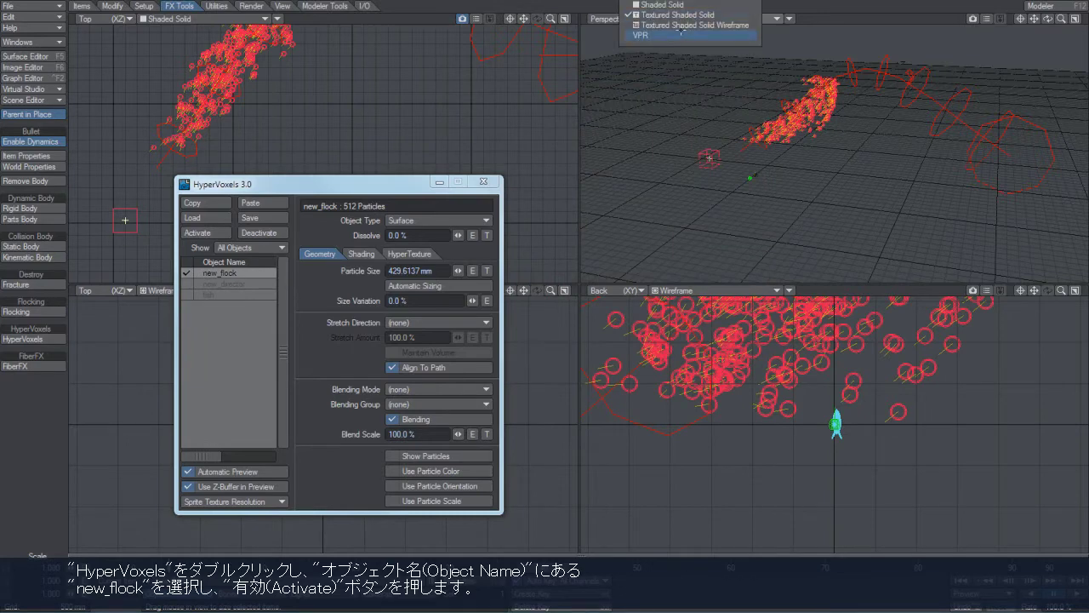
left_click(681, 31)
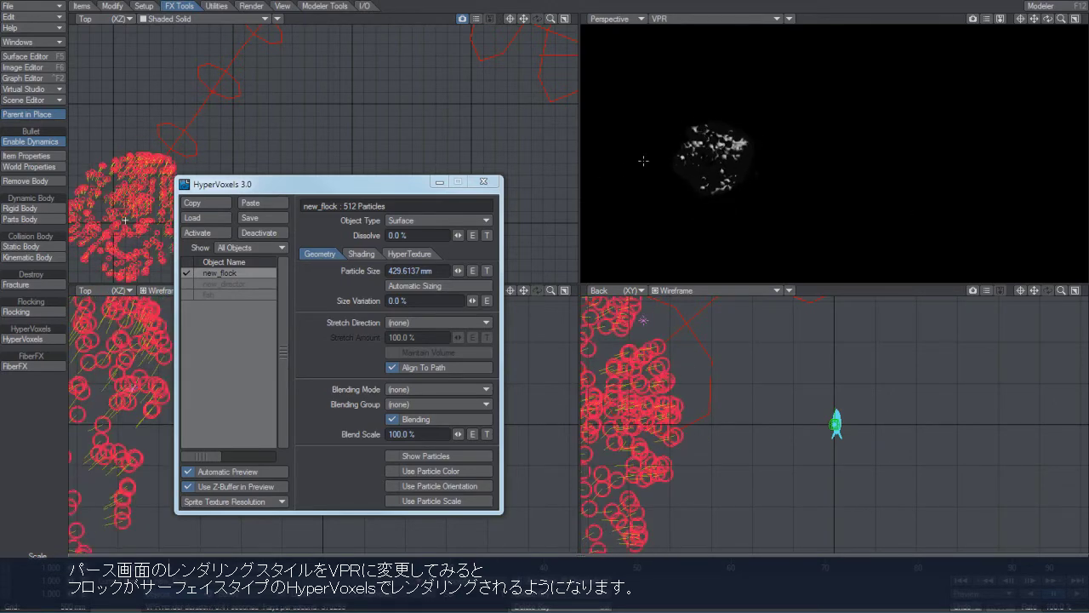
left_click_drag(308, 192, 354, 118)
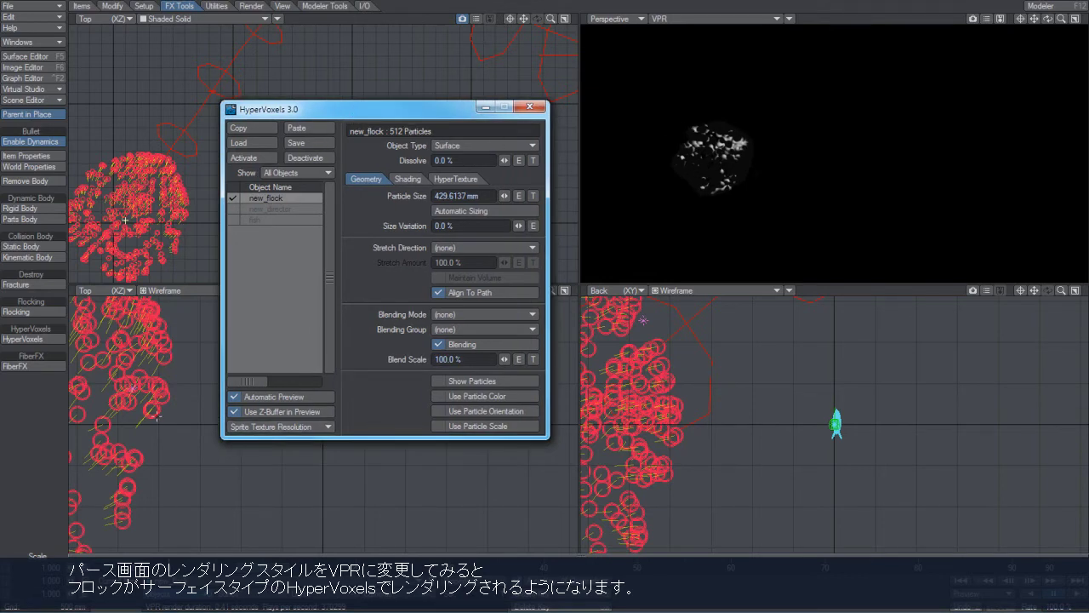
Step: Return to the flock's starting frame, change the scene light's type to Distant in Render Globals, and close that window
left_click(158, 398)
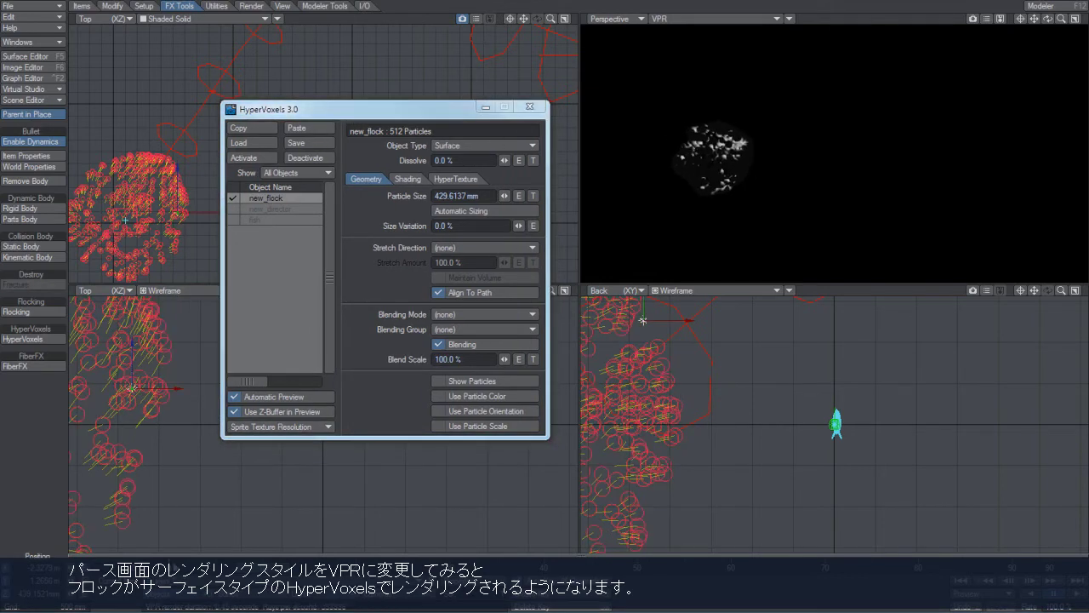
key("shift+Left")
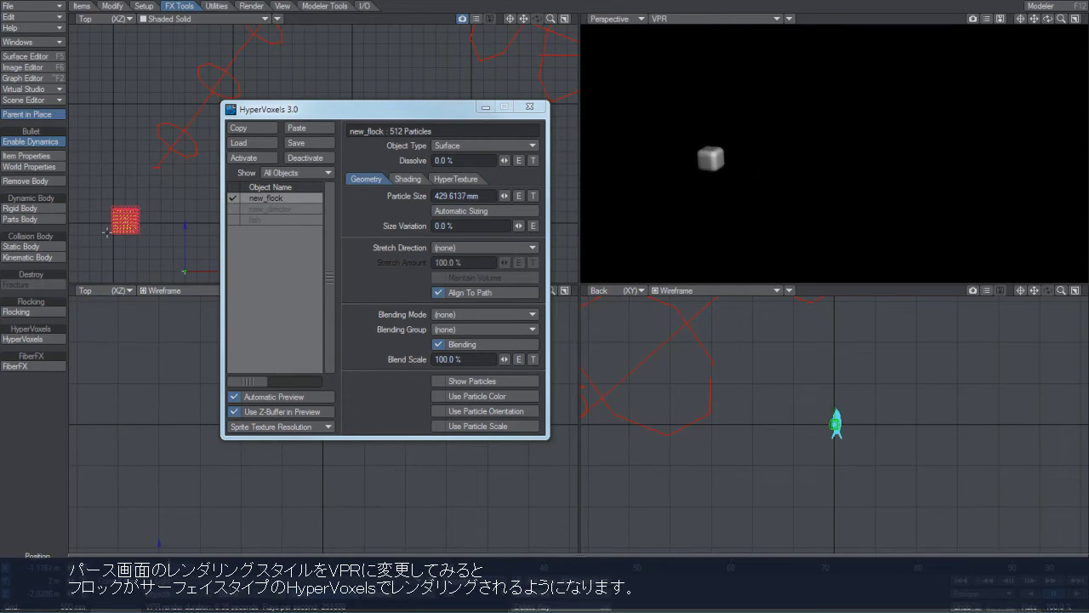
key("p")
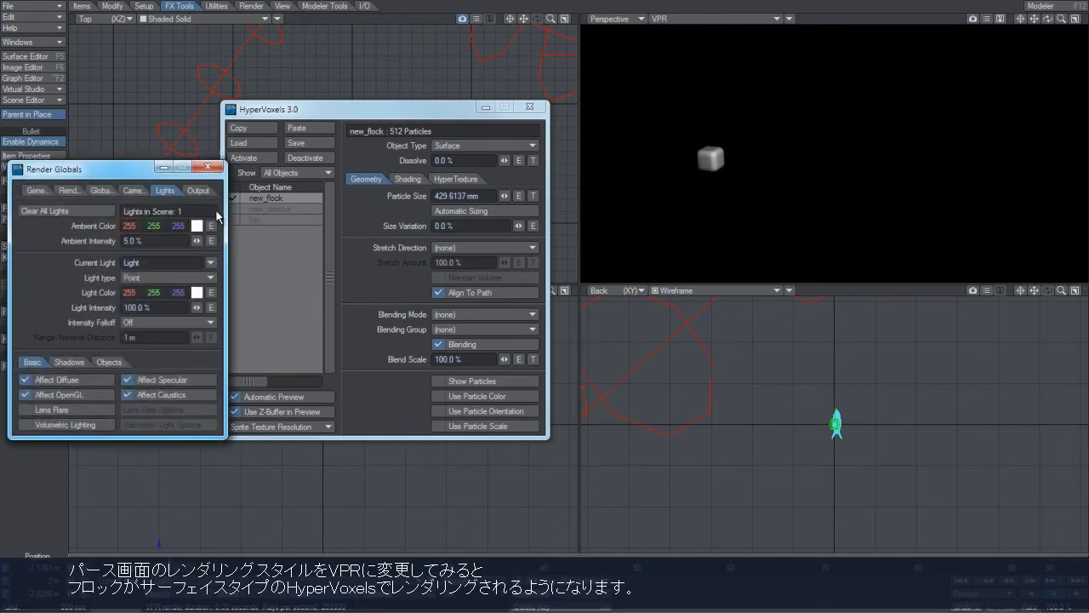
left_click(148, 278)
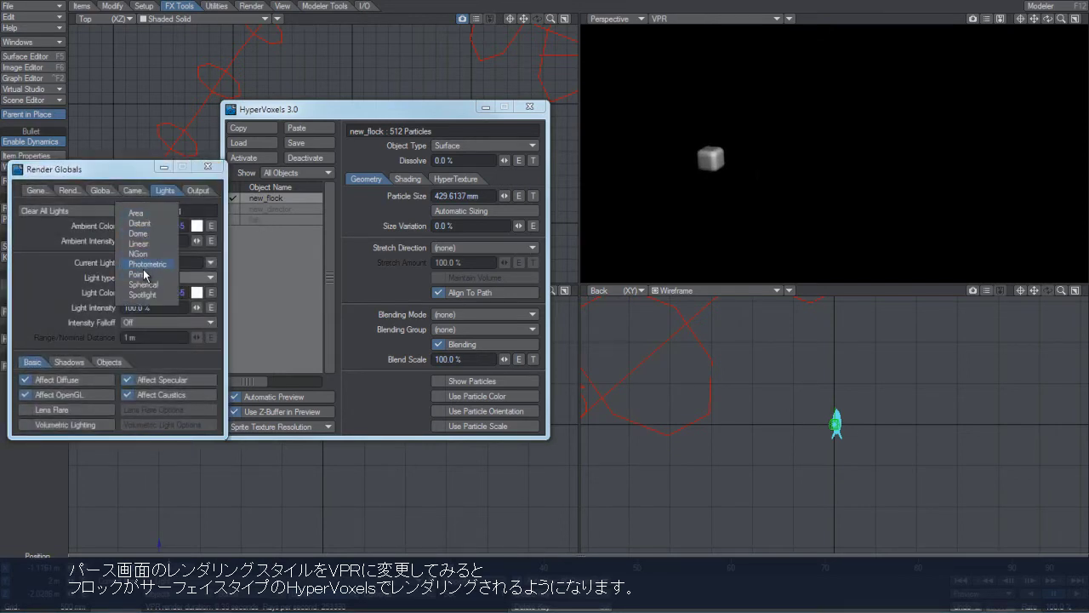
left_click(138, 223)
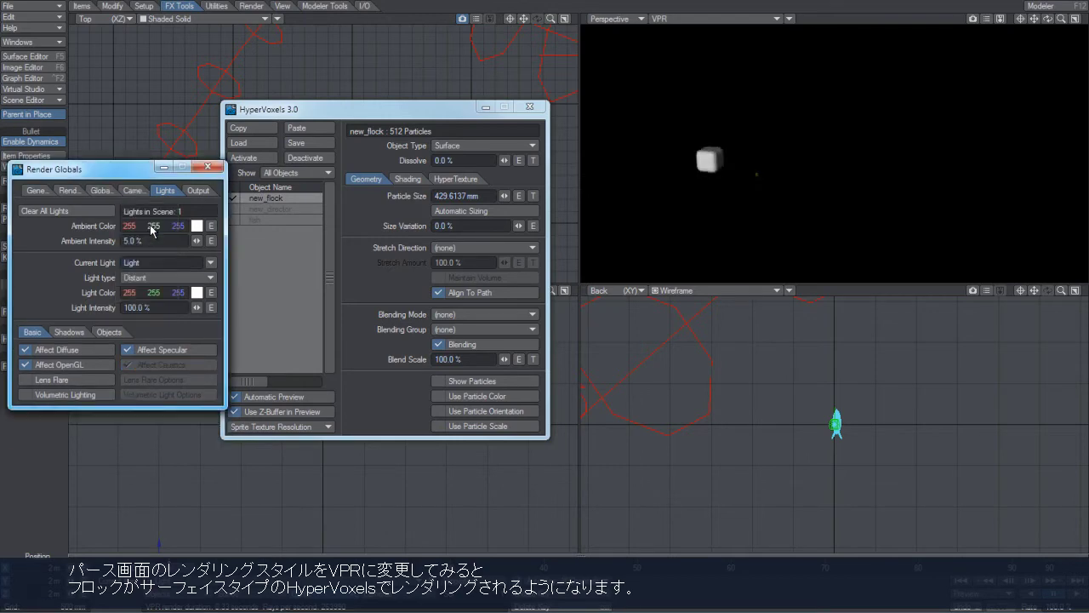
left_click(209, 168)
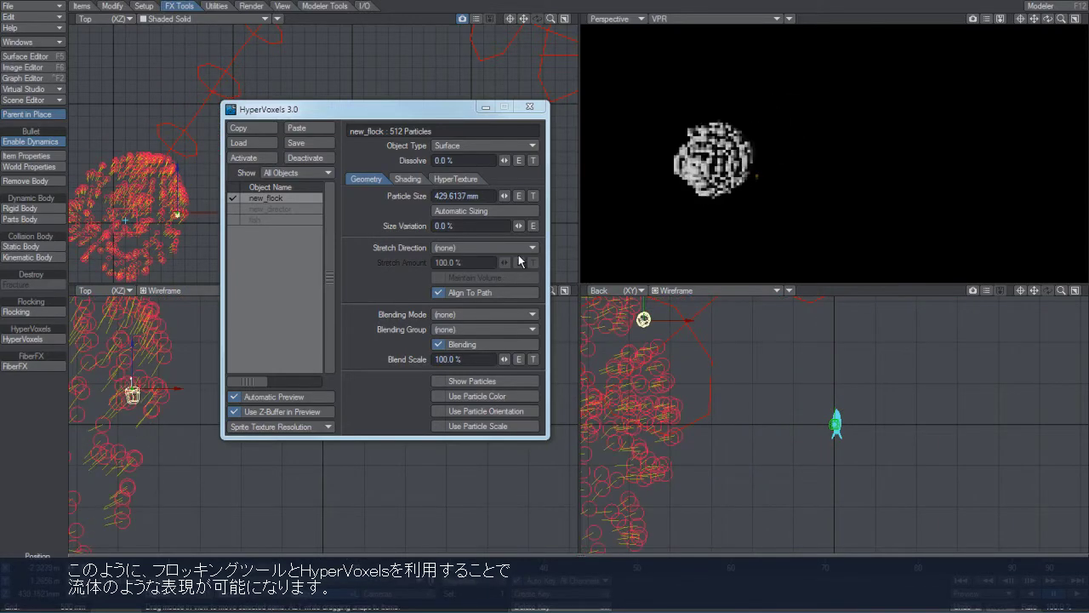
Step: Set new_flock's HyperVoxels particle size to 959.6137 mm and, at another frame, its specularity to 107% and diffuse to 105%
left_click_drag(504, 197, 530, 197)
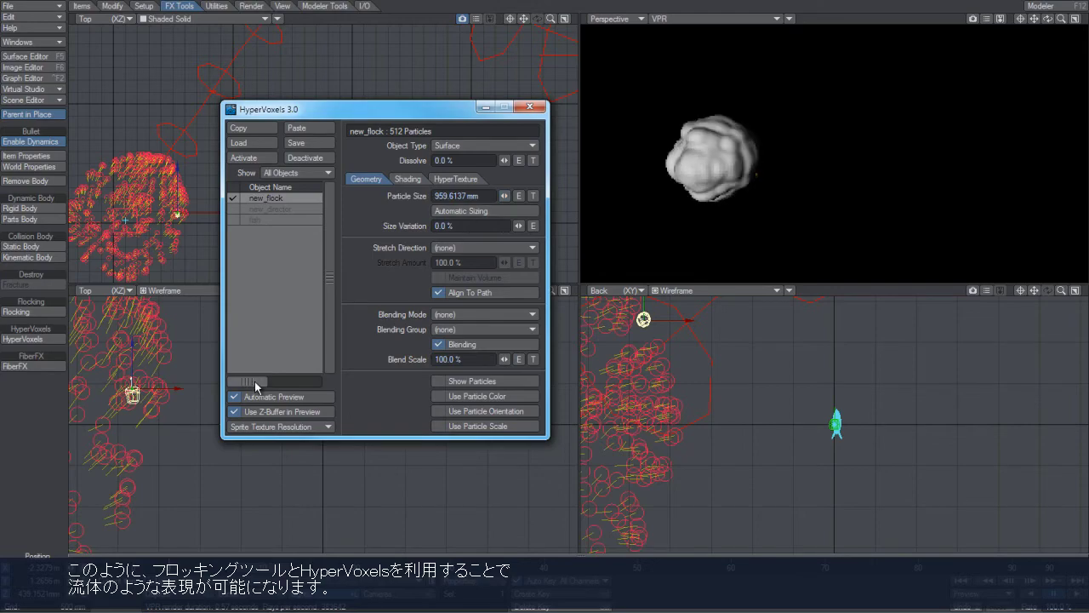
left_click(232, 565)
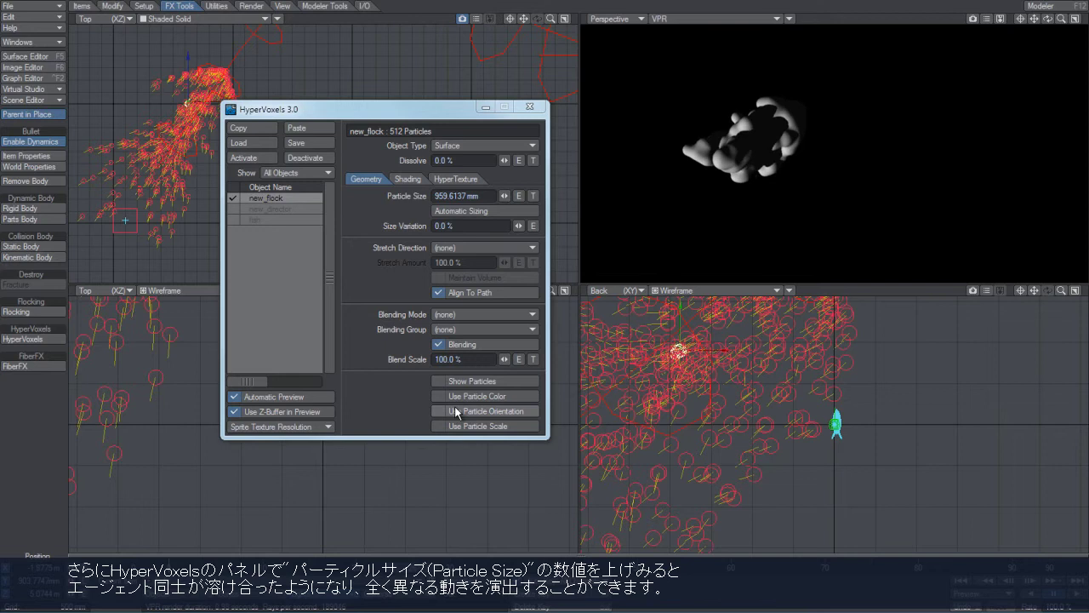
left_click(408, 179)
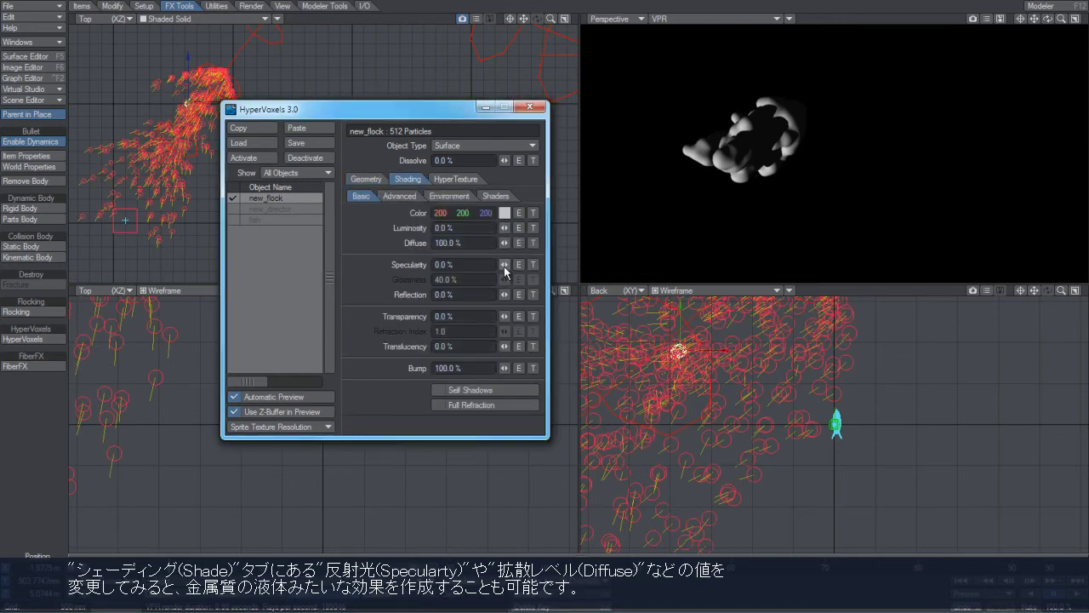
left_click_drag(504, 267, 509, 243)
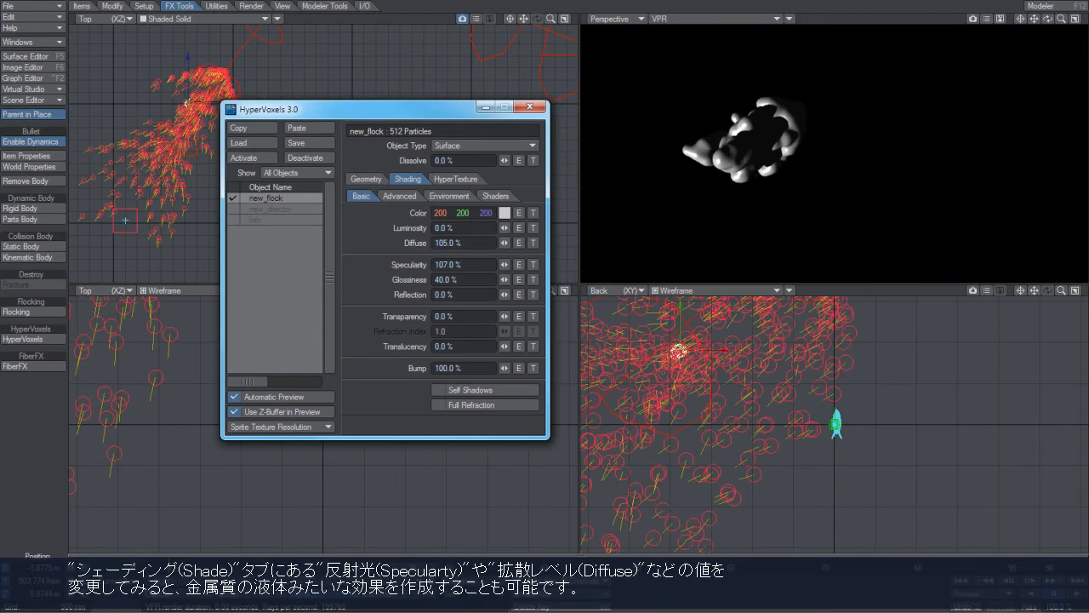